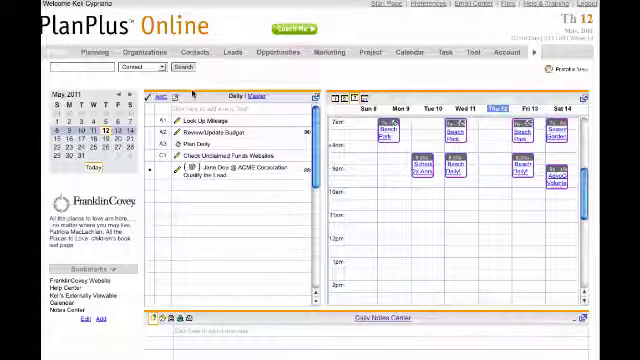
# Open the Task Type option values (Admin, Billing, Meeting) from Account Setup's Task section.
pyautogui.click(507, 52)
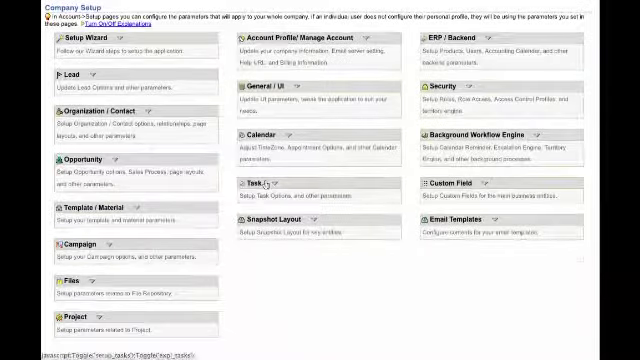
pyautogui.click(274, 184)
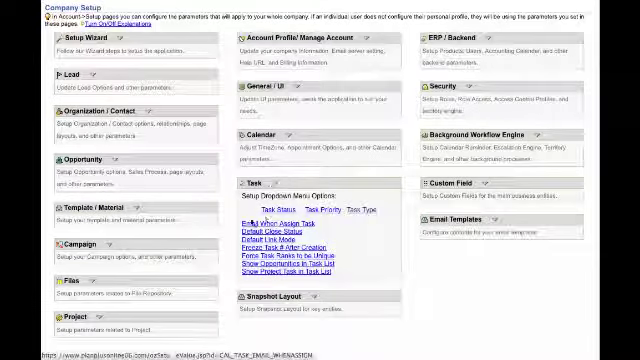
pyautogui.click(366, 210)
pyautogui.scroll(-2, 225, 175)
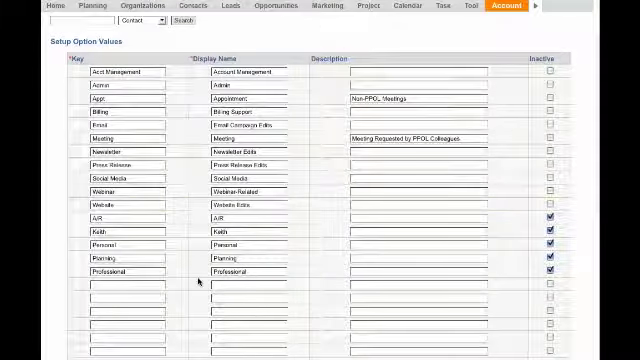
pyautogui.scroll(2, 198, 283)
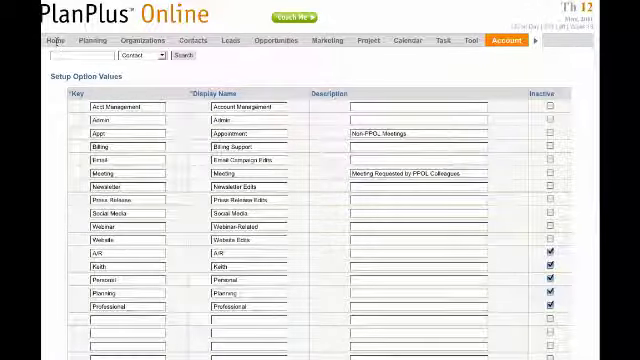
# Go back to the Home page to reach the Look Up Mileage task.
pyautogui.click(56, 40)
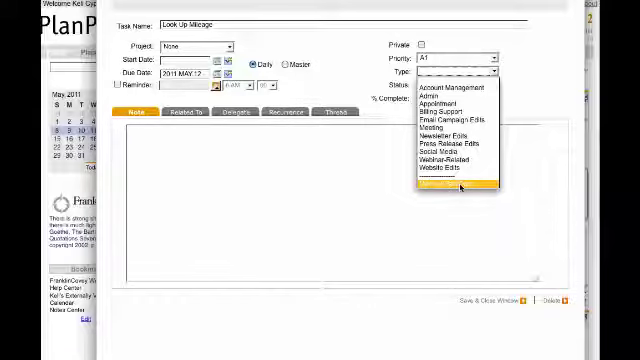
# Choose Manage TaskType from the Type list, then start a new entry below Professional.
pyautogui.click(460, 185)
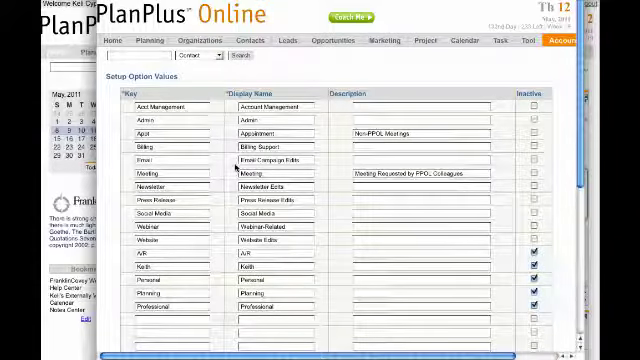
pyautogui.scroll(-3, 236, 167)
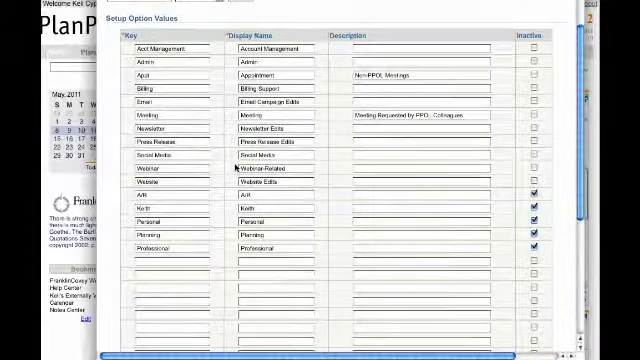
pyautogui.scroll(-1, 243, 235)
pyautogui.click(243, 238)
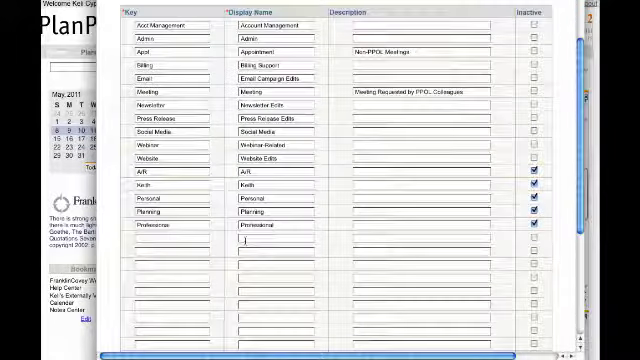
pyautogui.scroll(5, 243, 238)
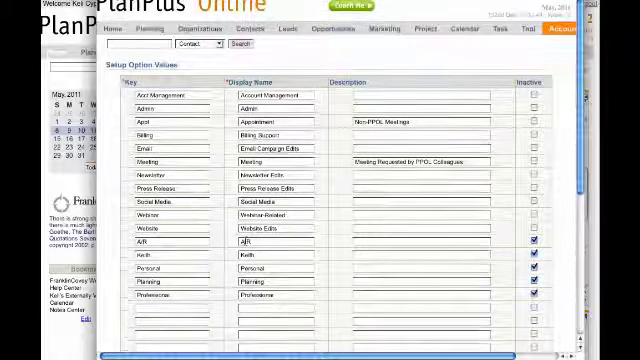